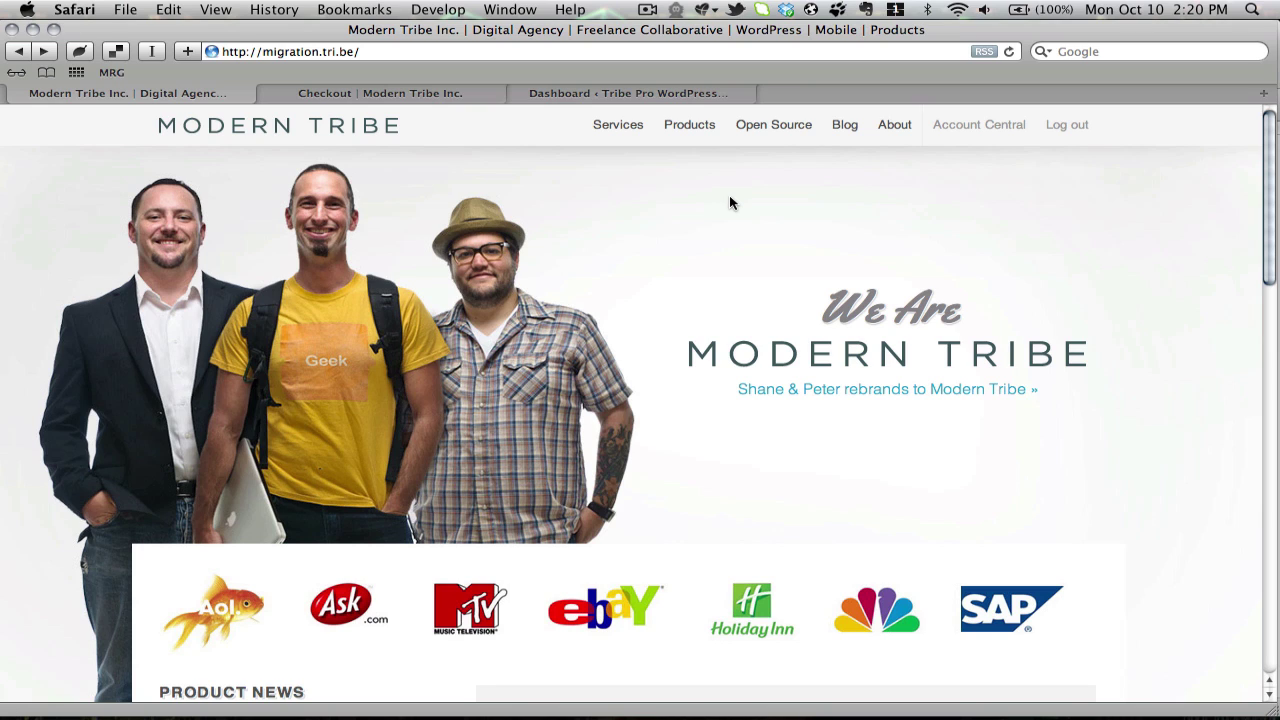
# - Open The Events Calendar's WordPress.org download page and locate The Events Calendar 2.0.zip on the Desktop in Finder
pyautogui.moveTo(700, 128)
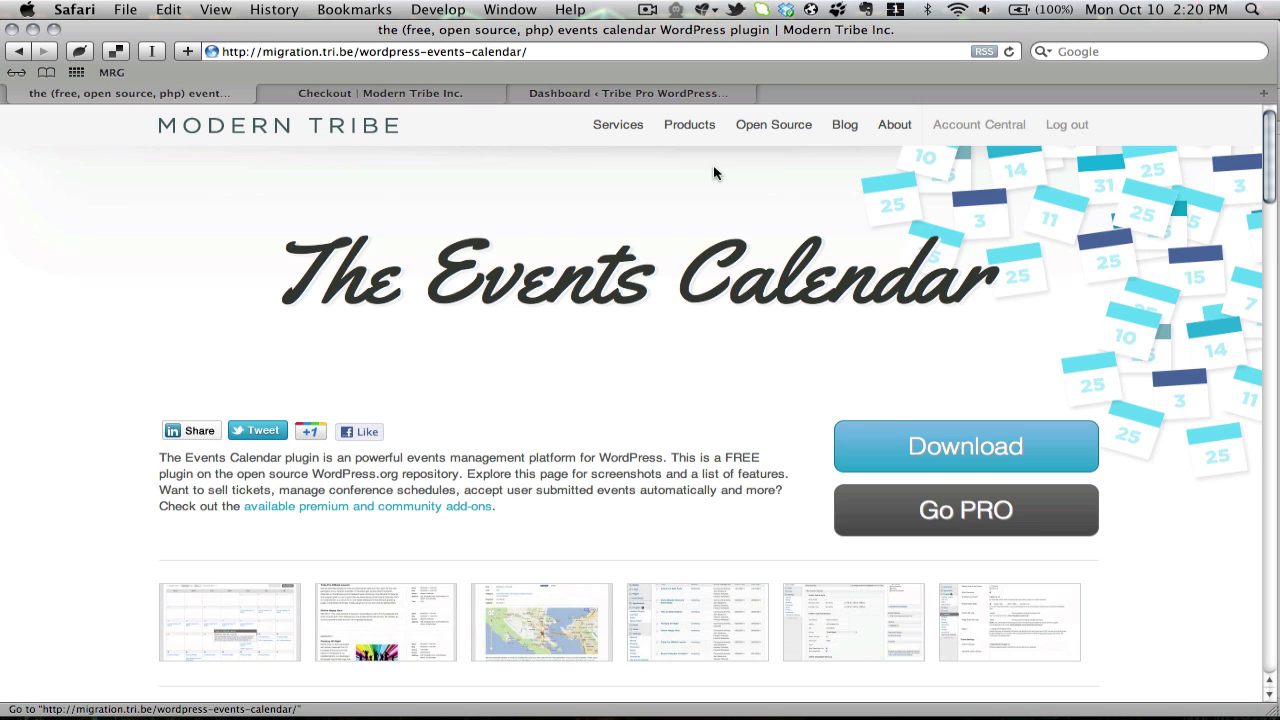
pyautogui.click(910, 436)
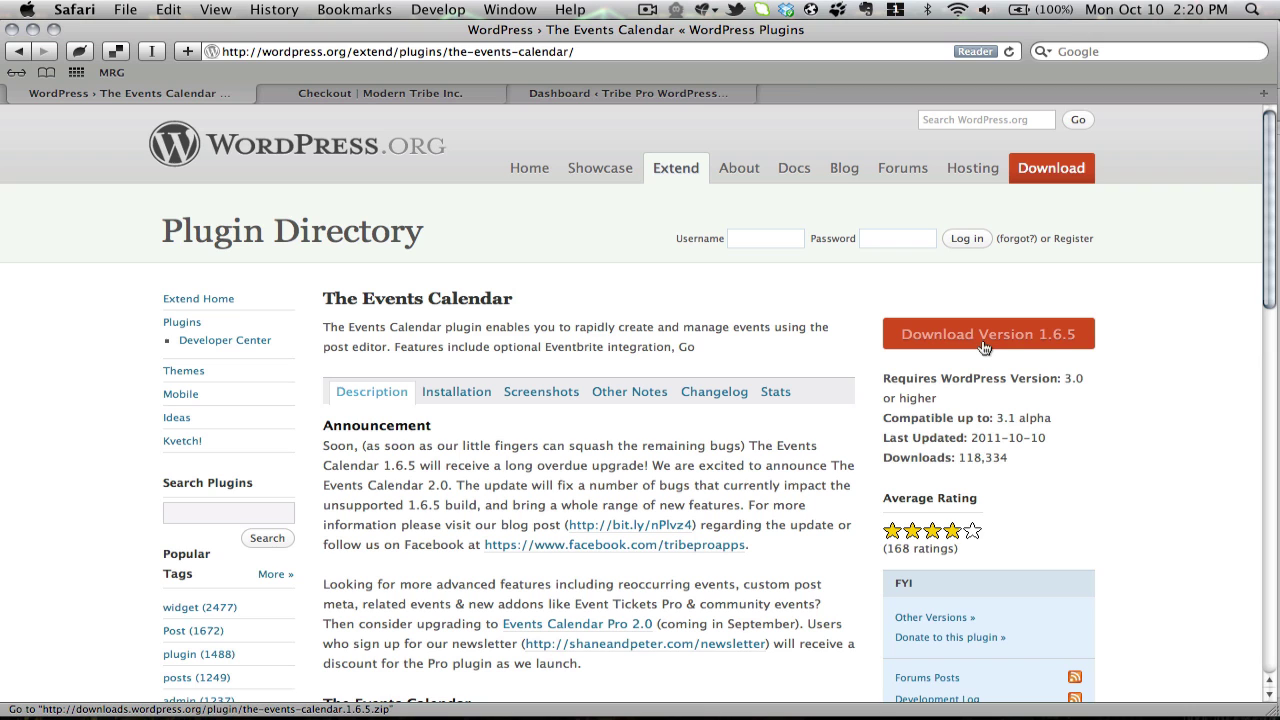
pyautogui.moveTo(110, 705)
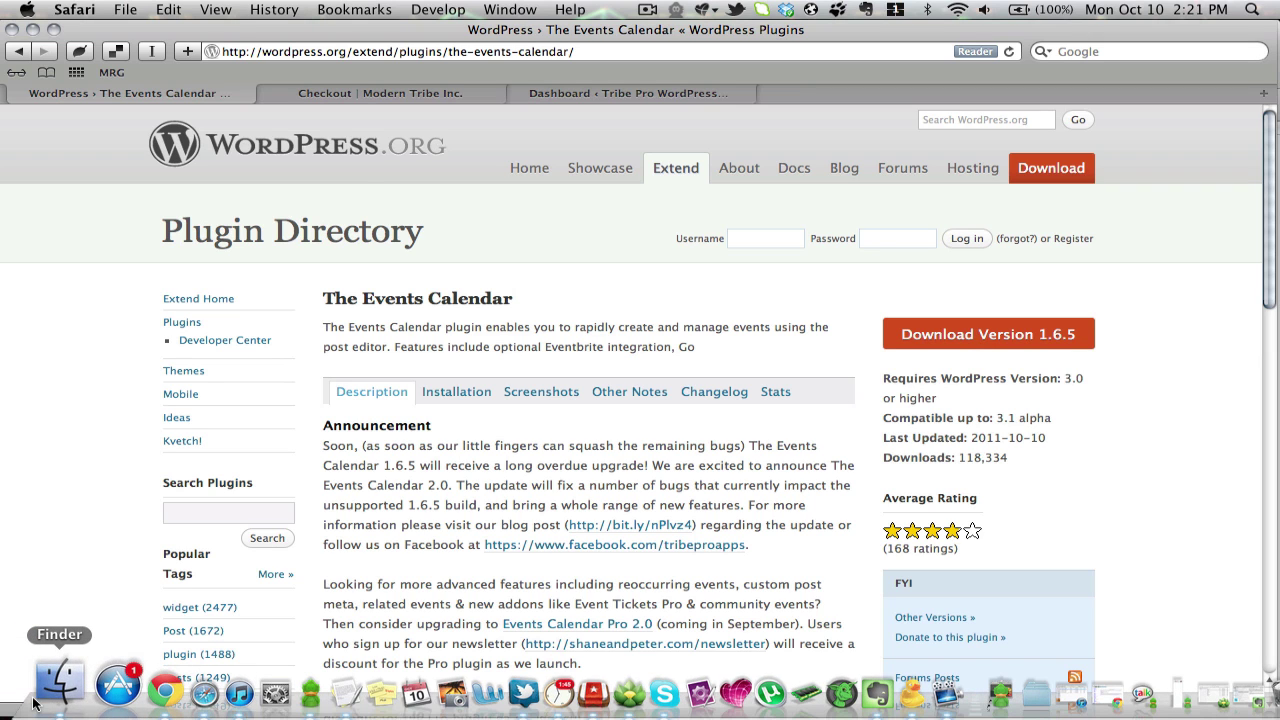
pyautogui.click(46, 700)
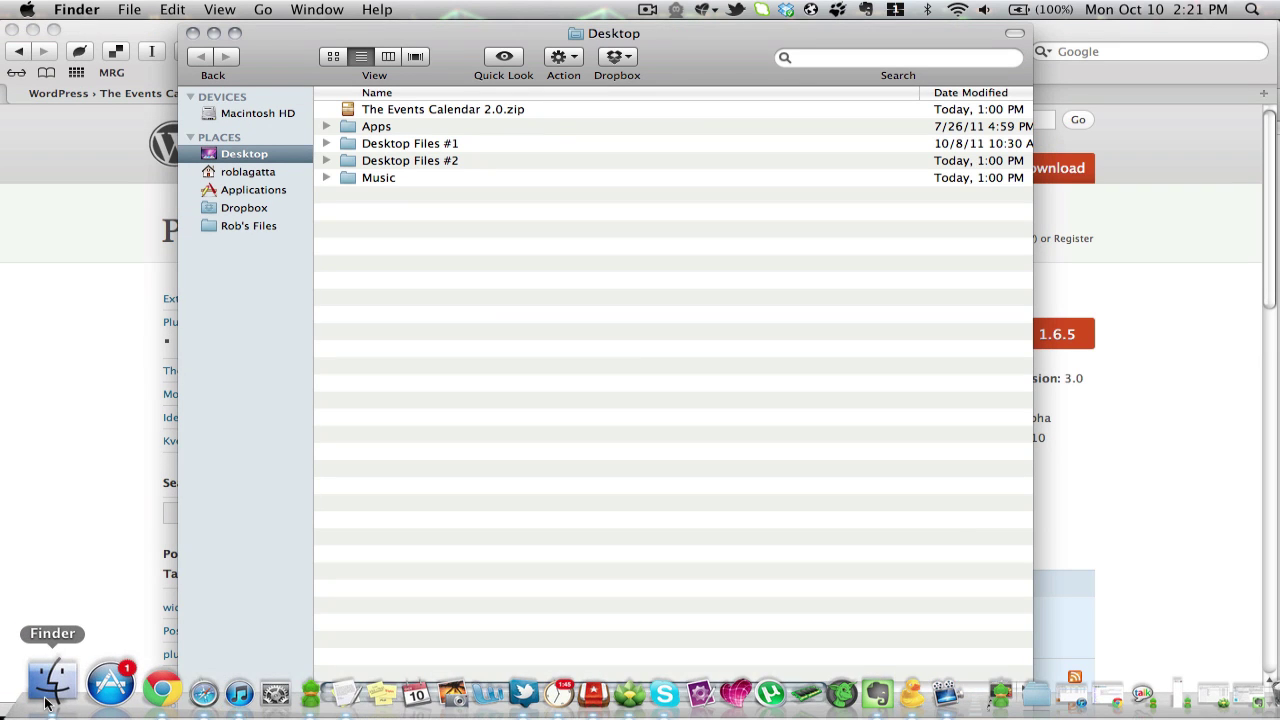
pyautogui.click(474, 118)
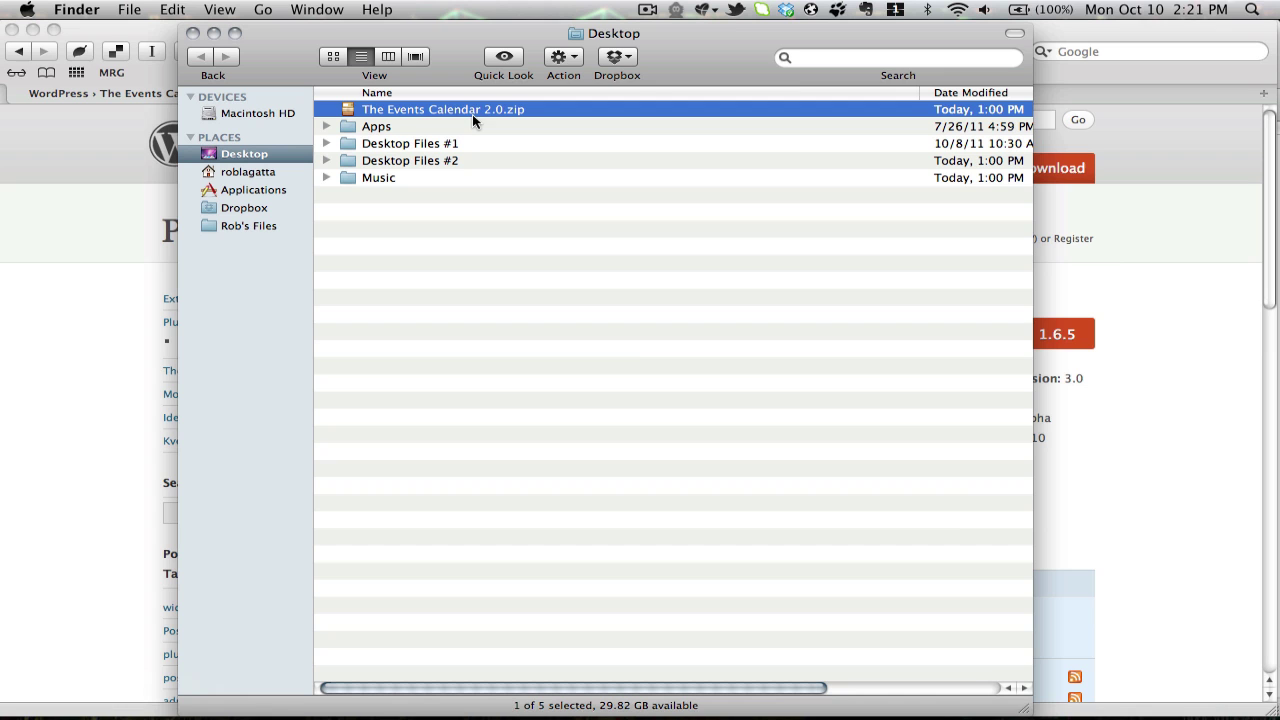
pyautogui.click(77, 288)
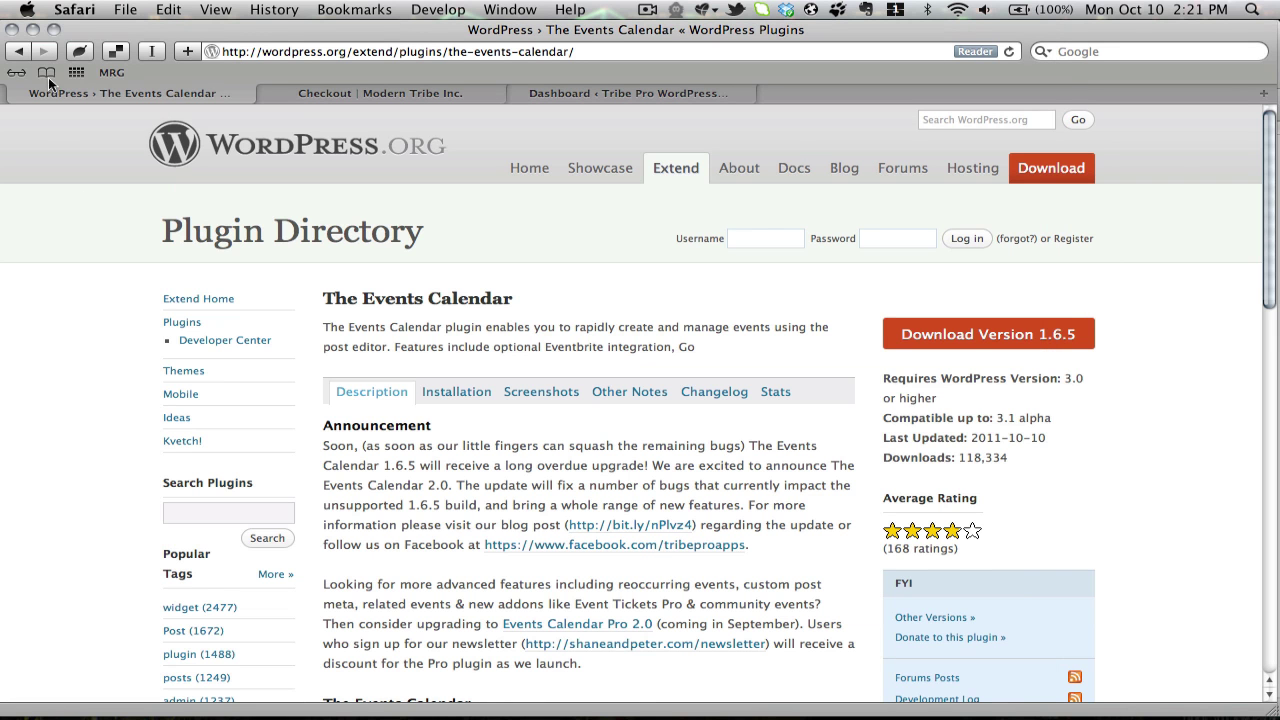
# - Return to the Modern Tribe site and put a Personal license of Events Calendar Pro in the cart
pyautogui.click(24, 54)
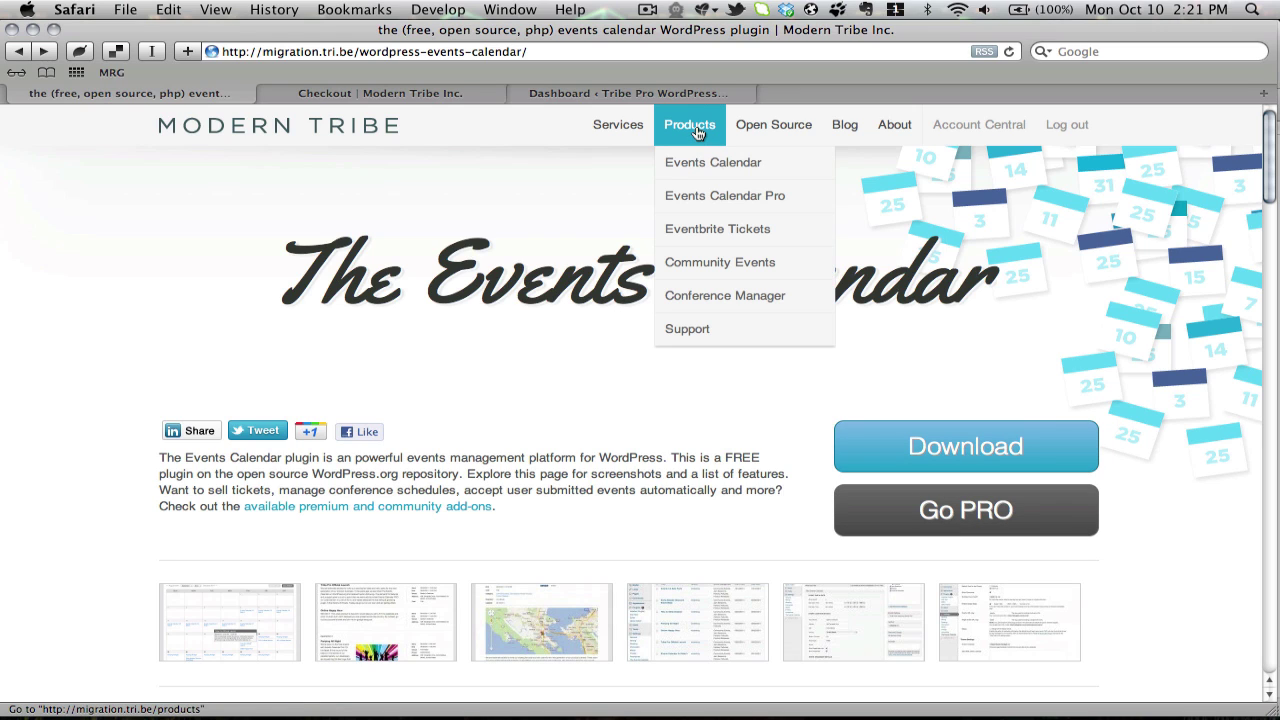
pyautogui.click(715, 198)
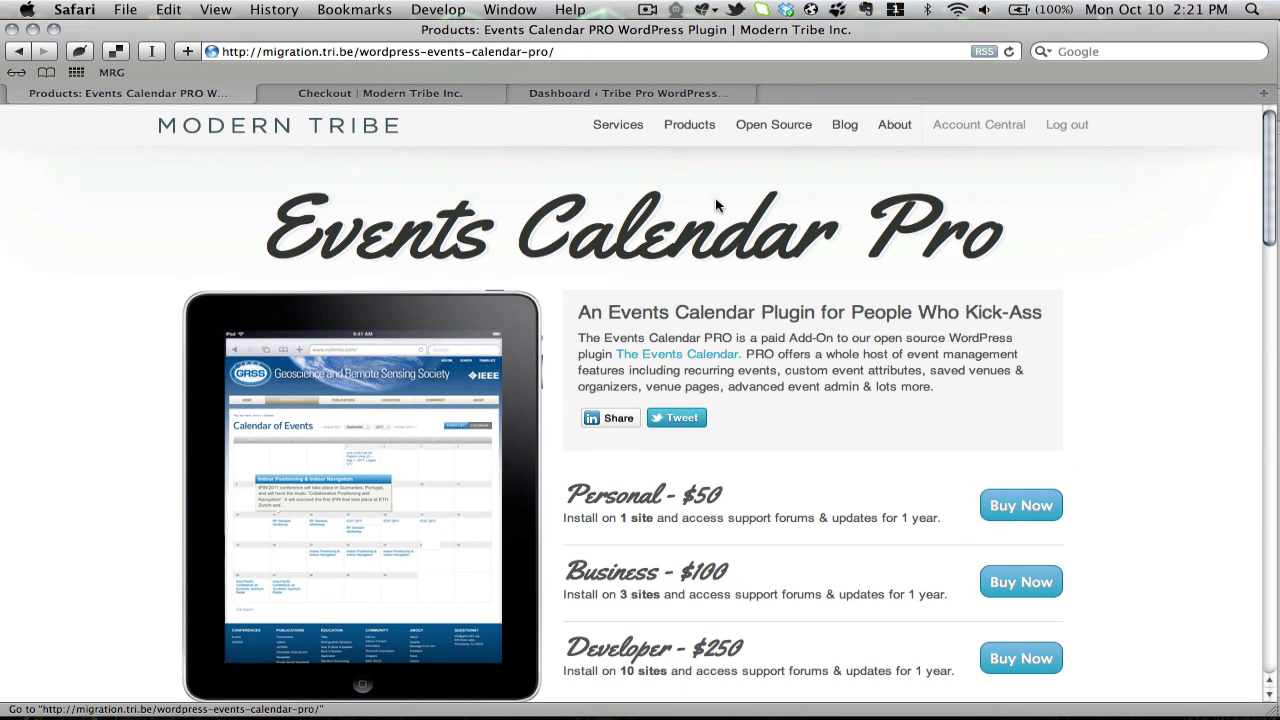
pyautogui.scroll(-5, 716, 205)
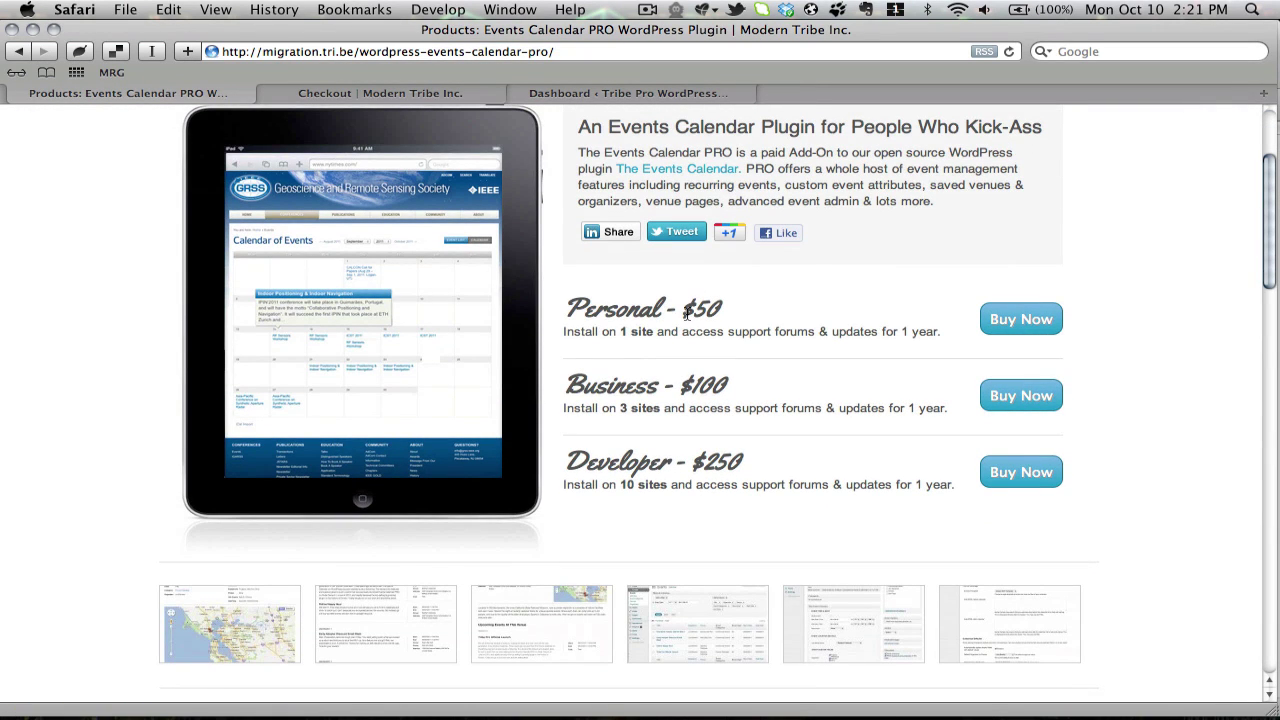
pyautogui.click(1045, 321)
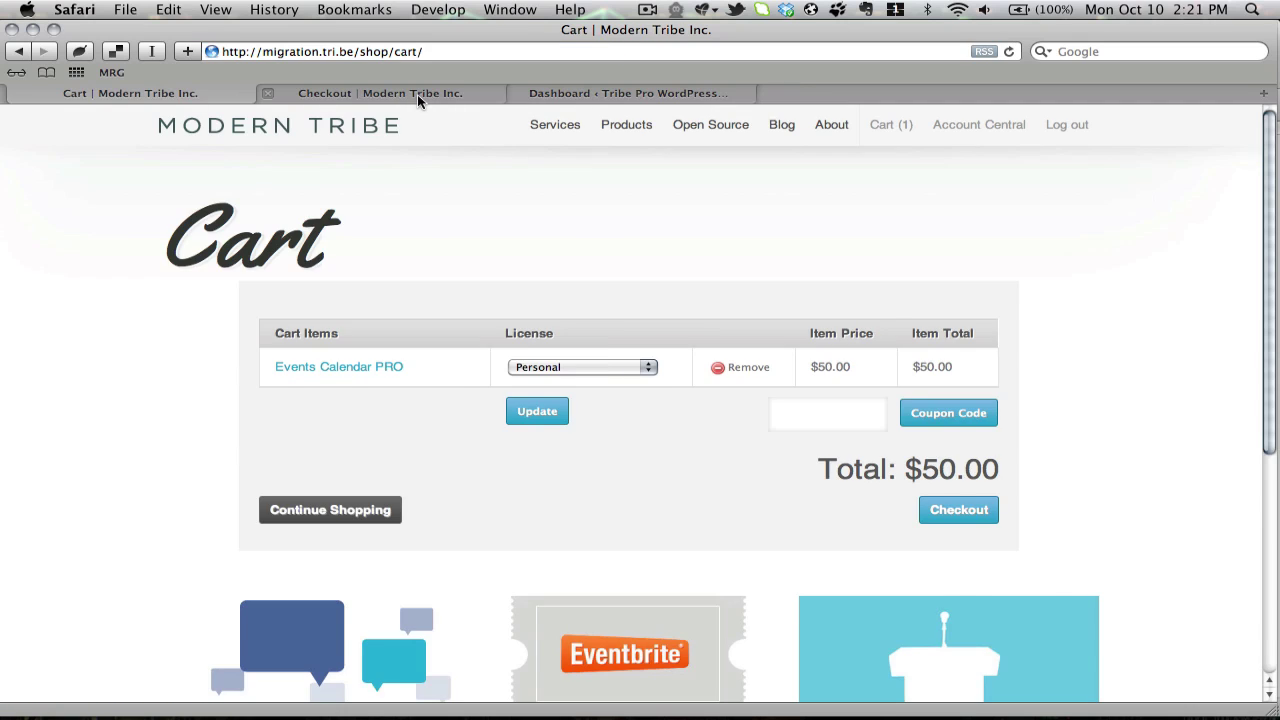
# - Download Events Calendar PRO from the completed order's thank-you page and check both plugin zip files on the Desktop in Finder
pyautogui.click(417, 94)
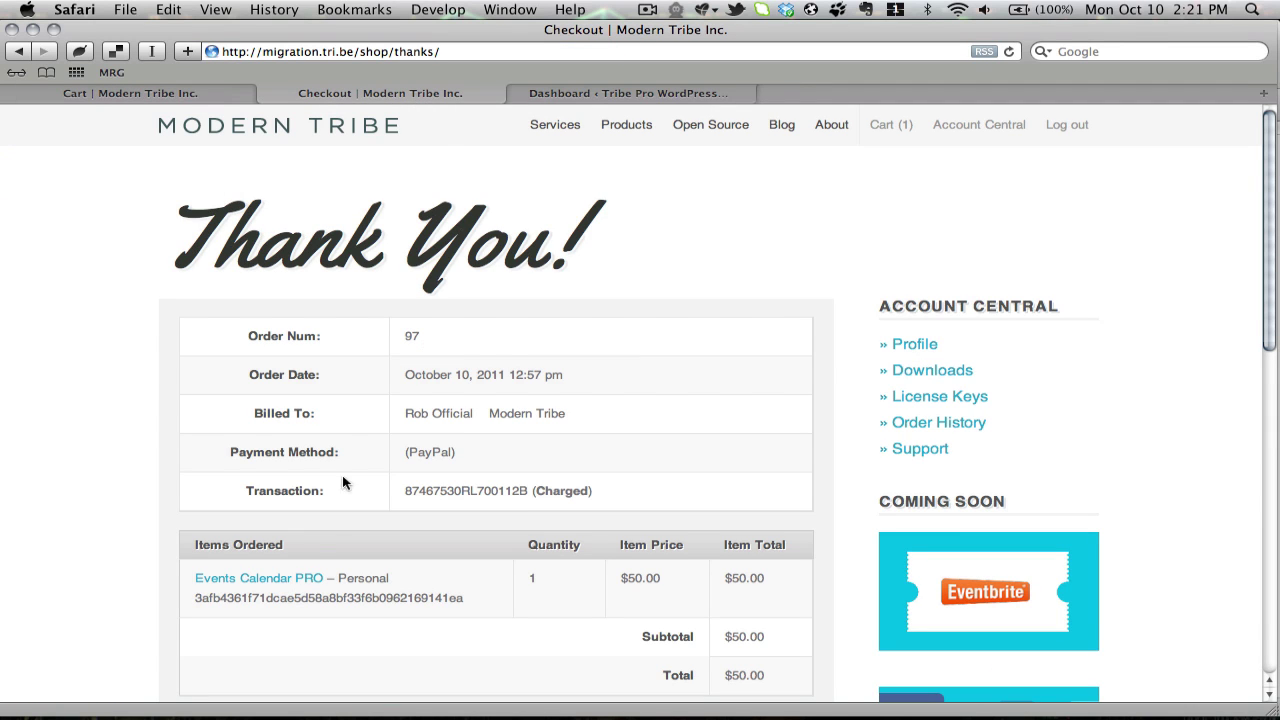
pyautogui.click(293, 583)
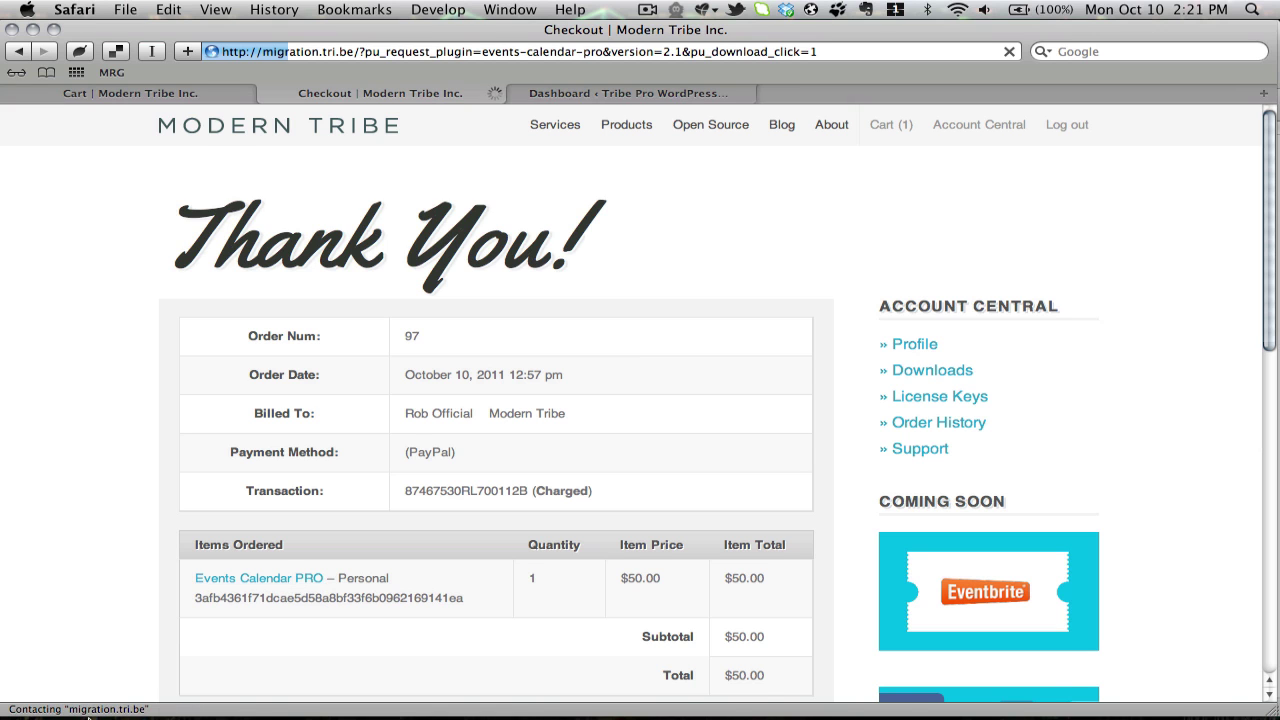
pyautogui.moveTo(80, 712)
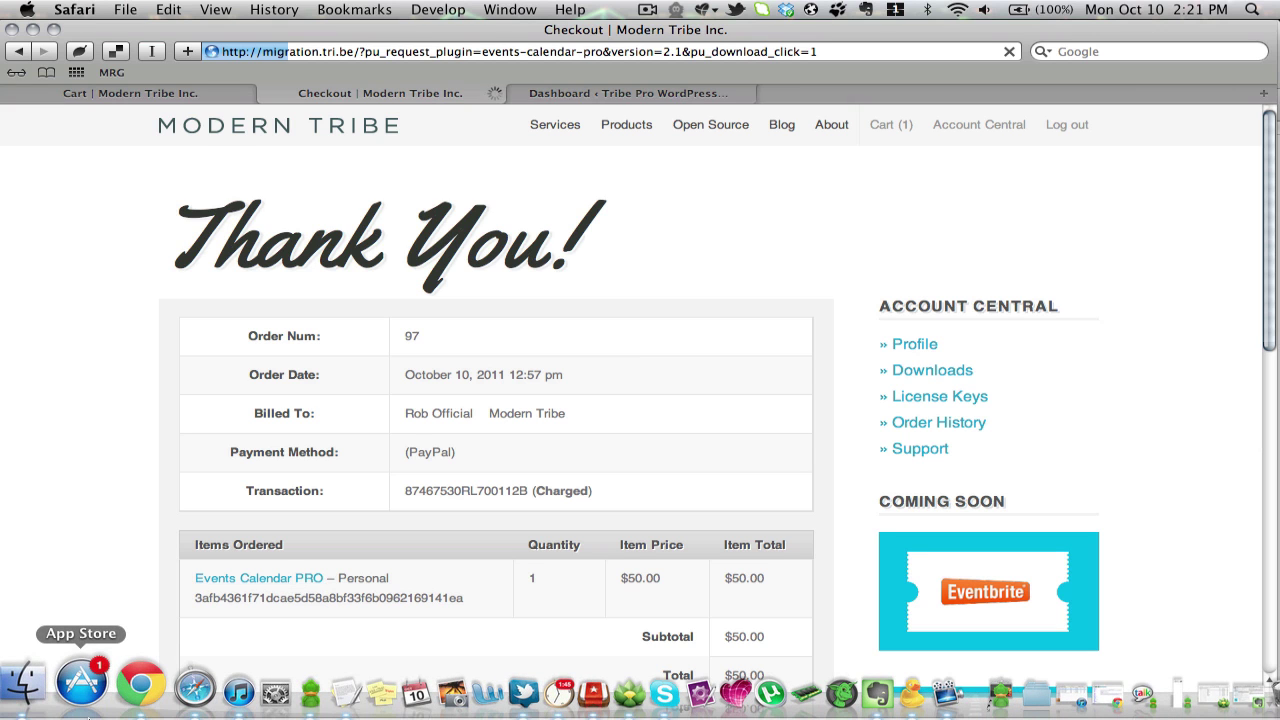
pyautogui.click(50, 706)
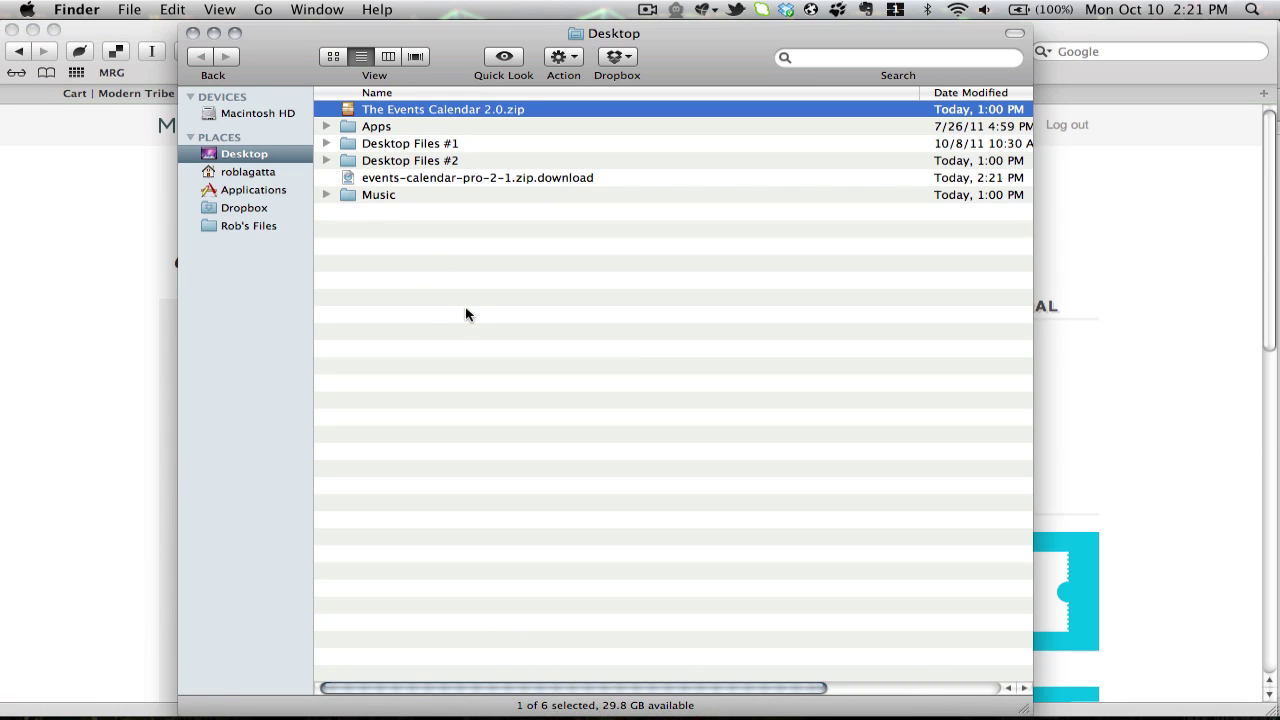
pyautogui.click(427, 112)
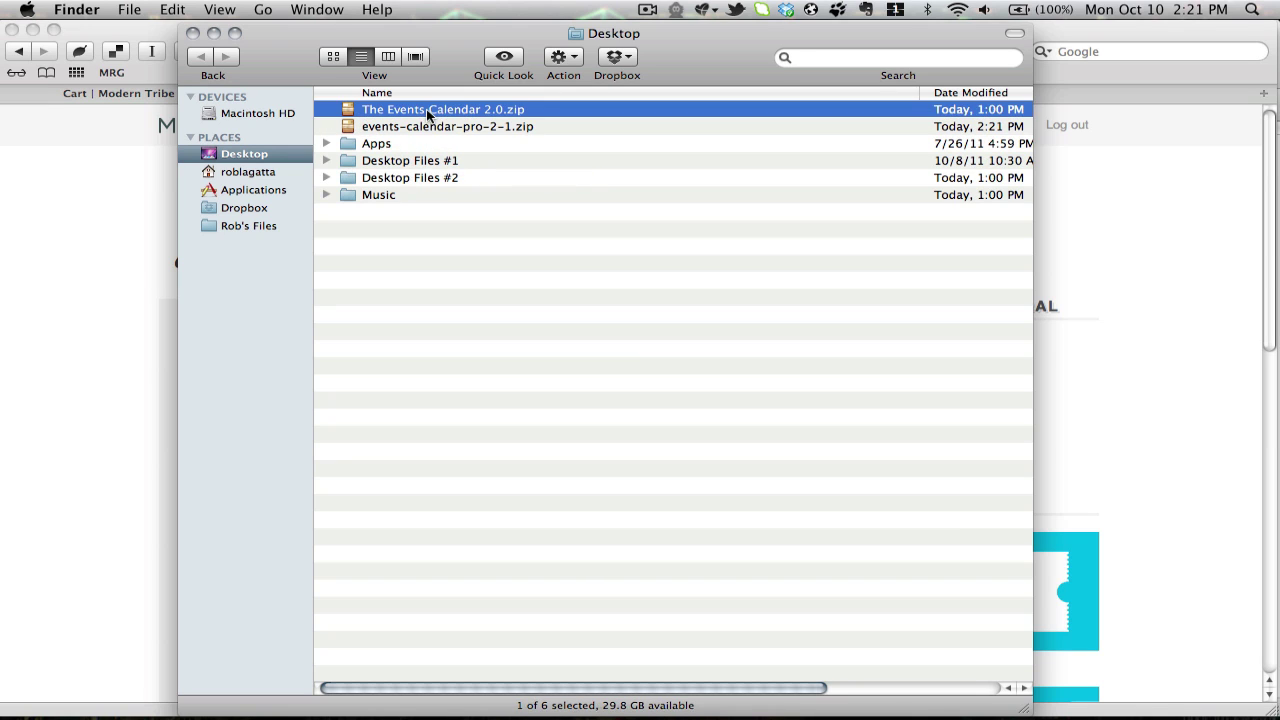
pyautogui.click(427, 127)
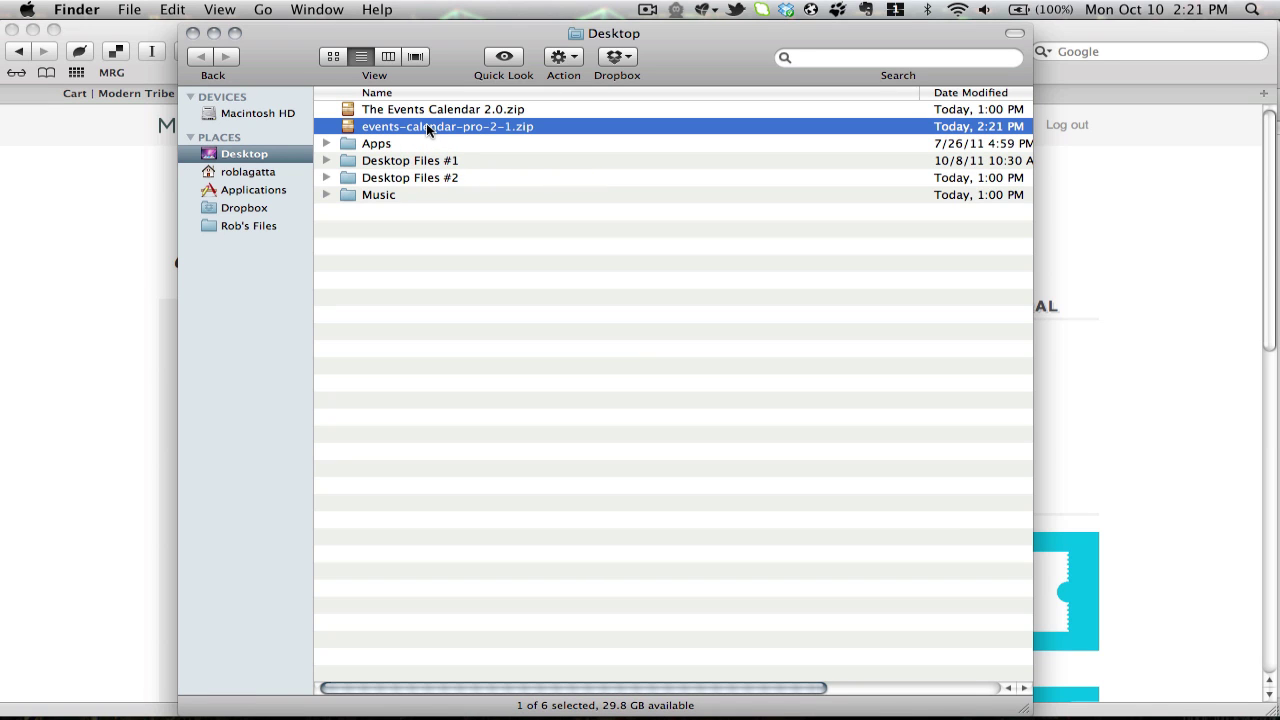
pyautogui.click(128, 163)
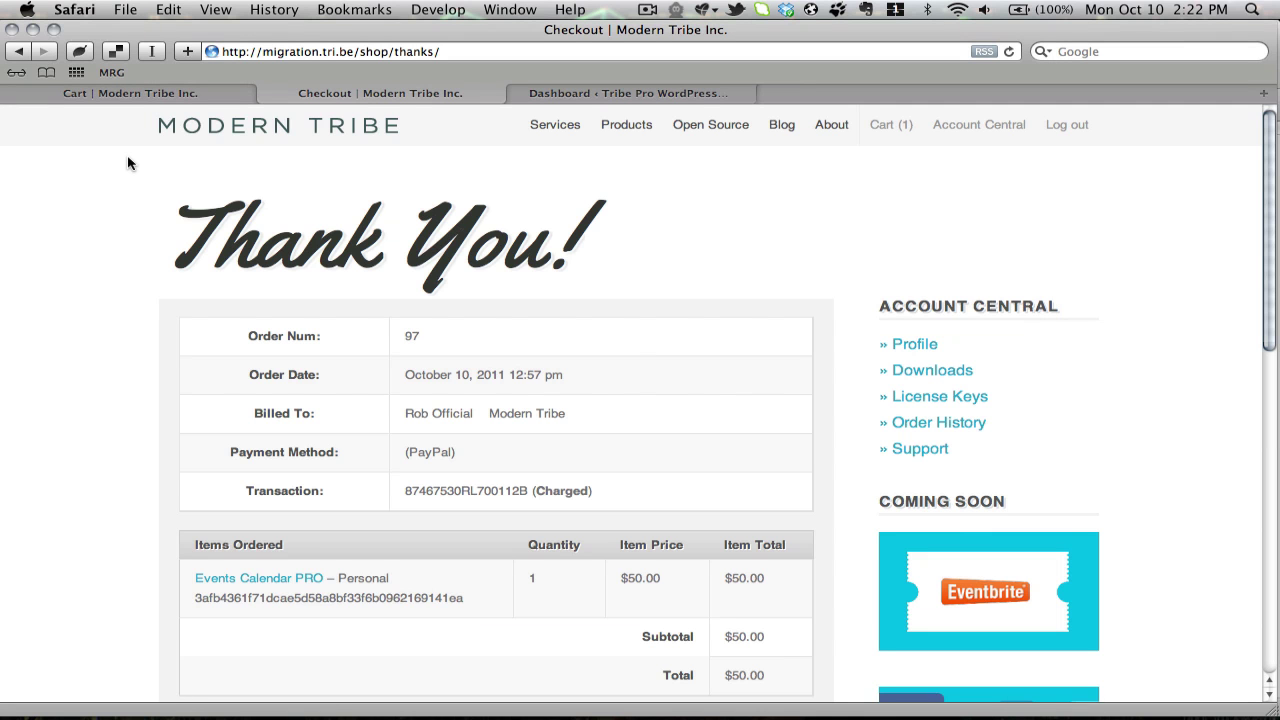
# - Install The Events Calendar 2.0.zip from the Desktop as an uploaded plugin on the Tribe Pro WordPress Demo site and return to the plugin list
pyautogui.click(625, 90)
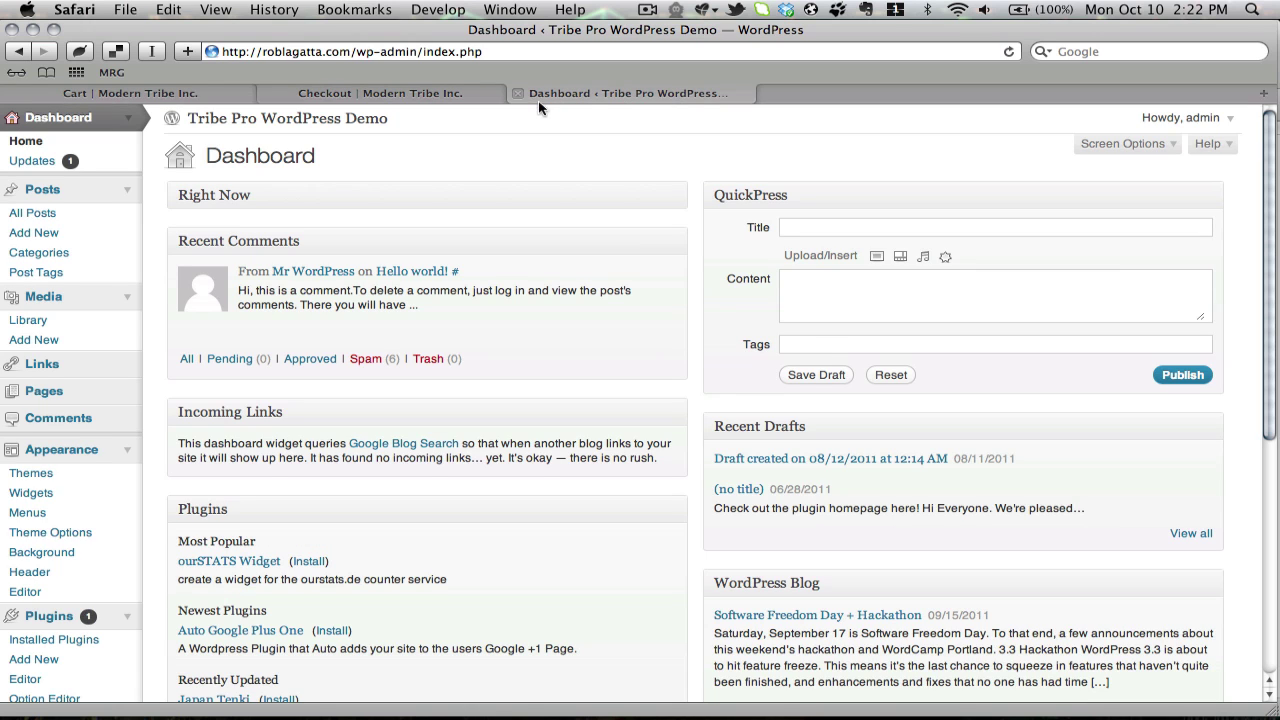
pyautogui.scroll(-6, 95, 233)
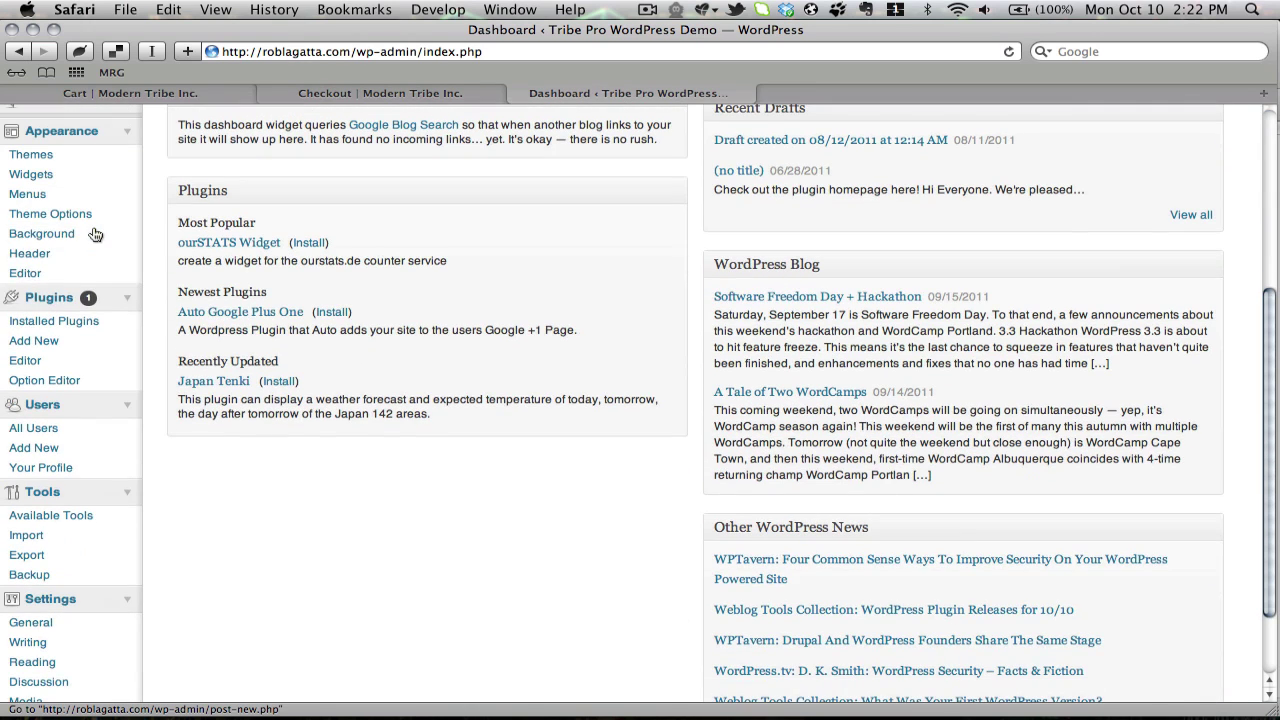
pyautogui.click(80, 316)
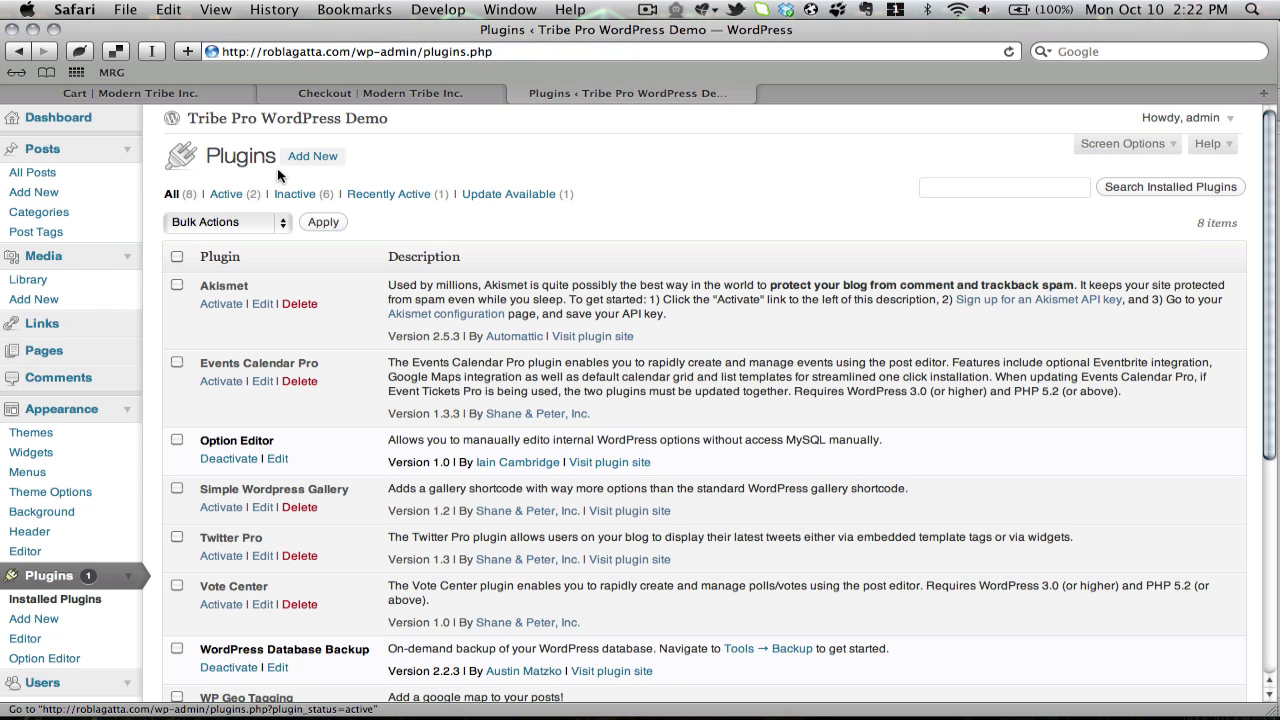
pyautogui.click(317, 158)
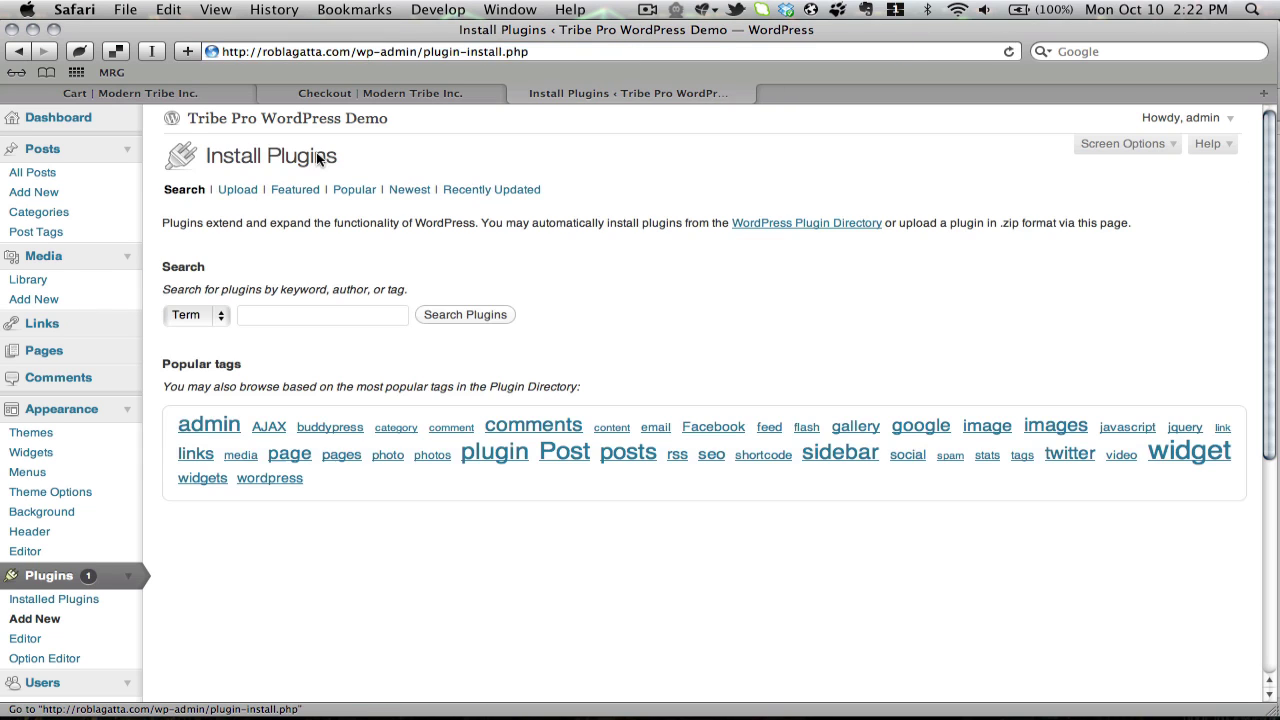
pyautogui.click(223, 198)
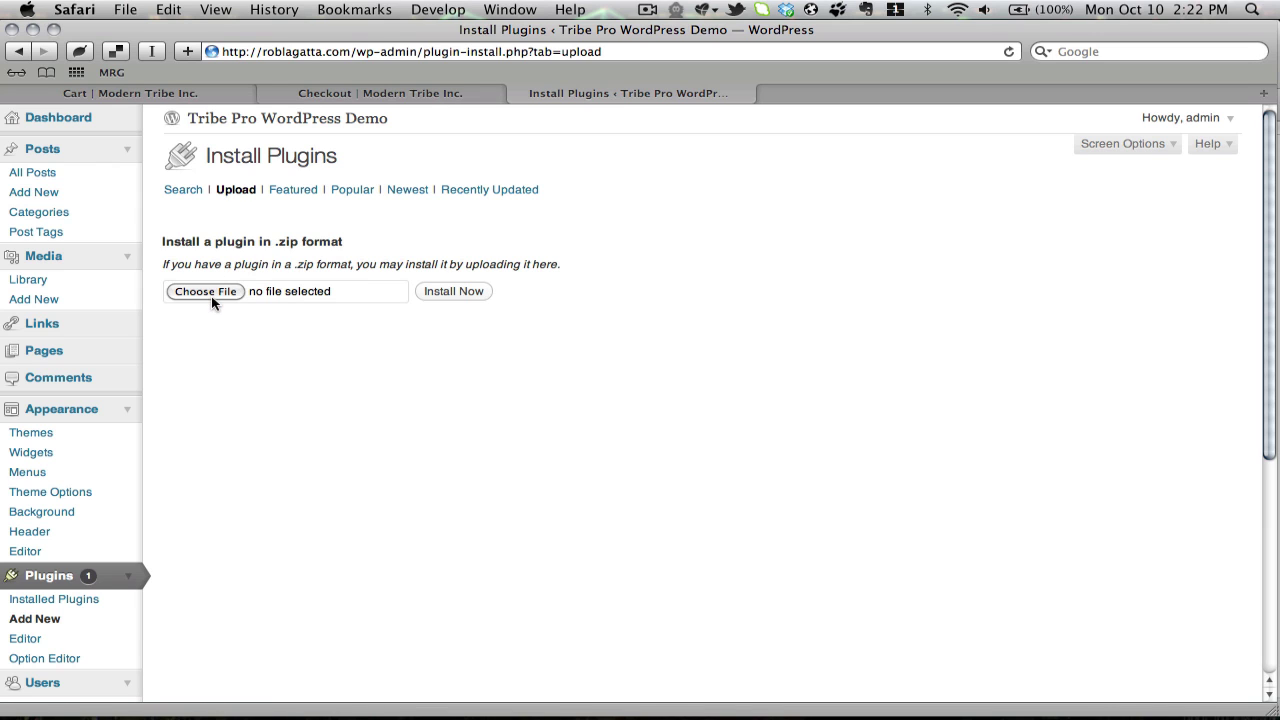
pyautogui.click(211, 296)
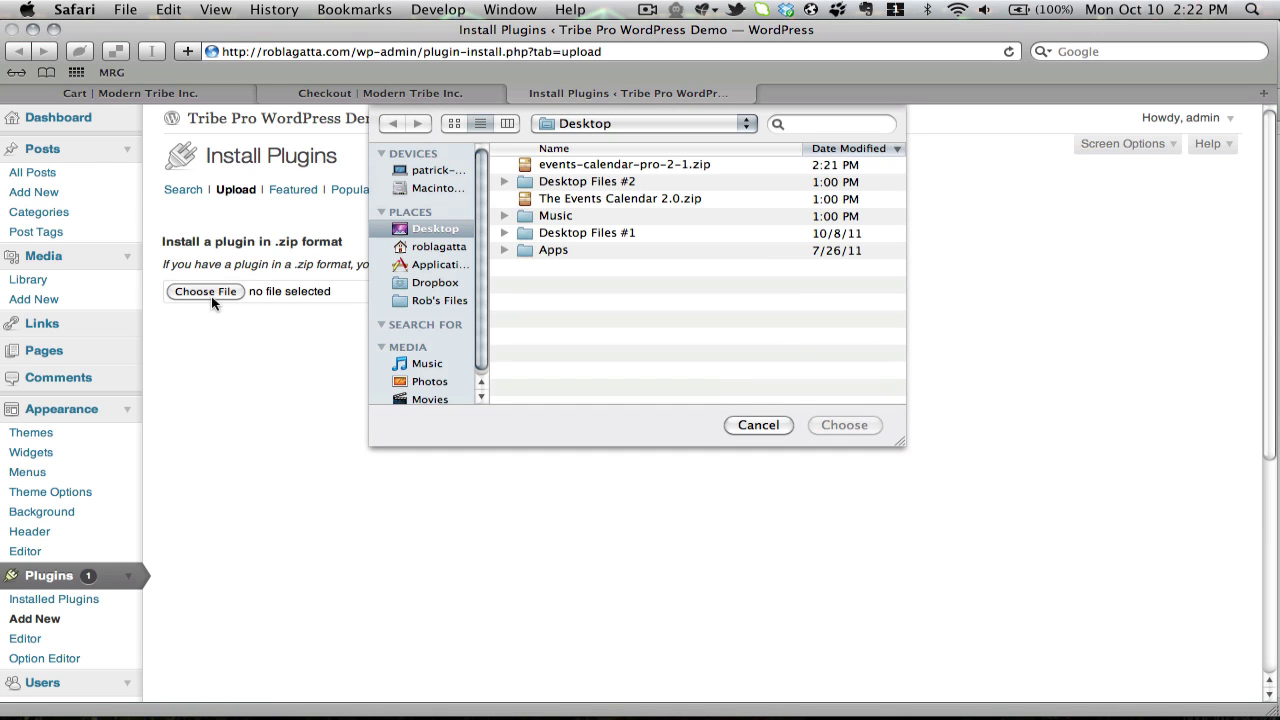
pyautogui.click(639, 205)
pyautogui.press('Return')
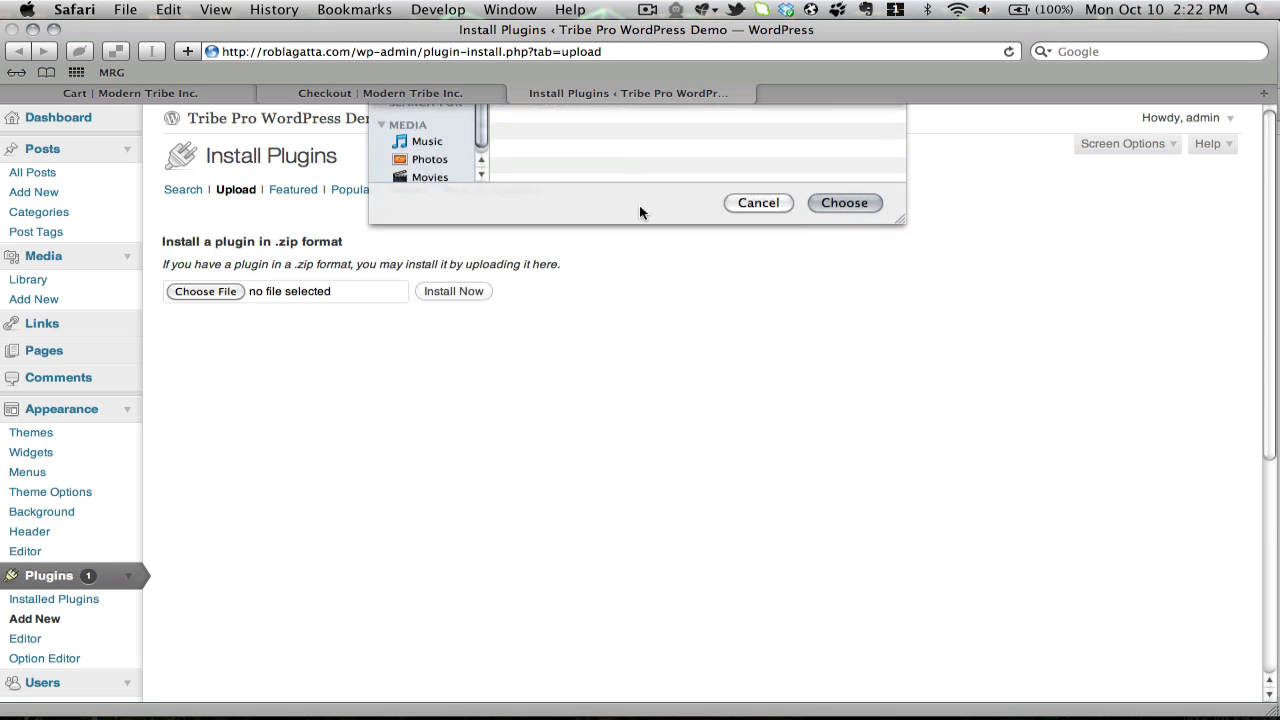
pyautogui.click(477, 292)
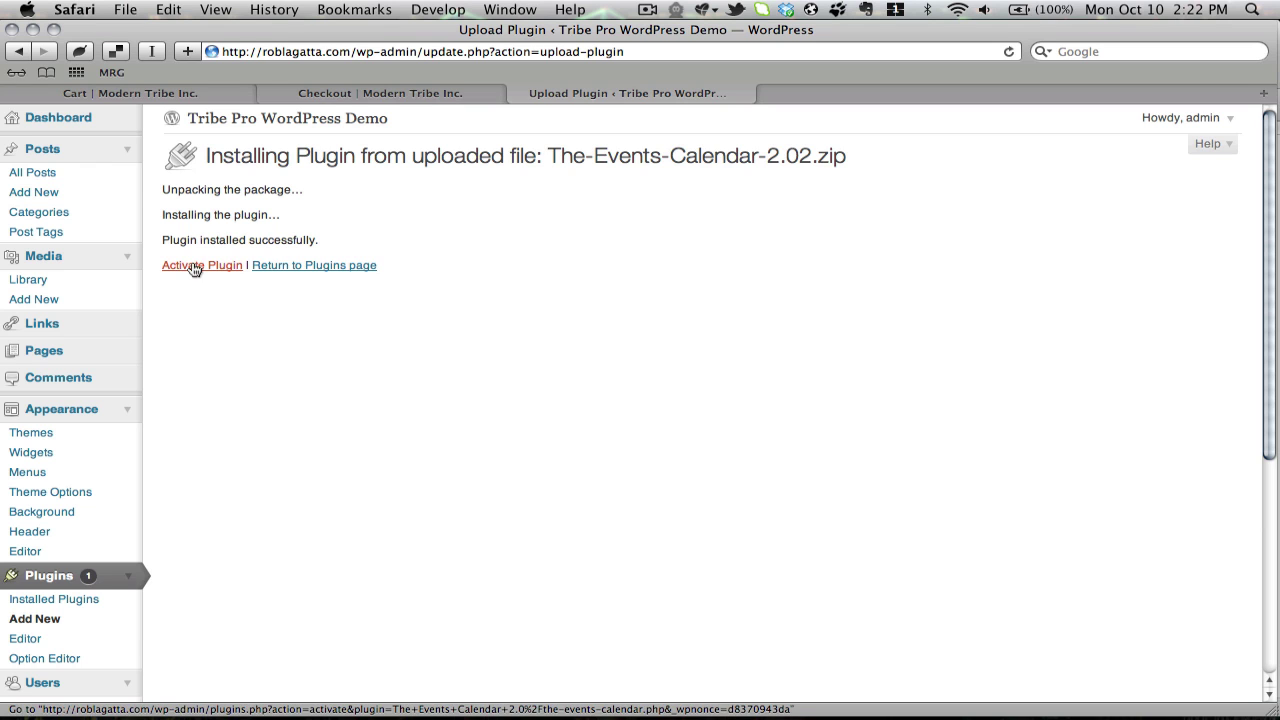
pyautogui.click(310, 266)
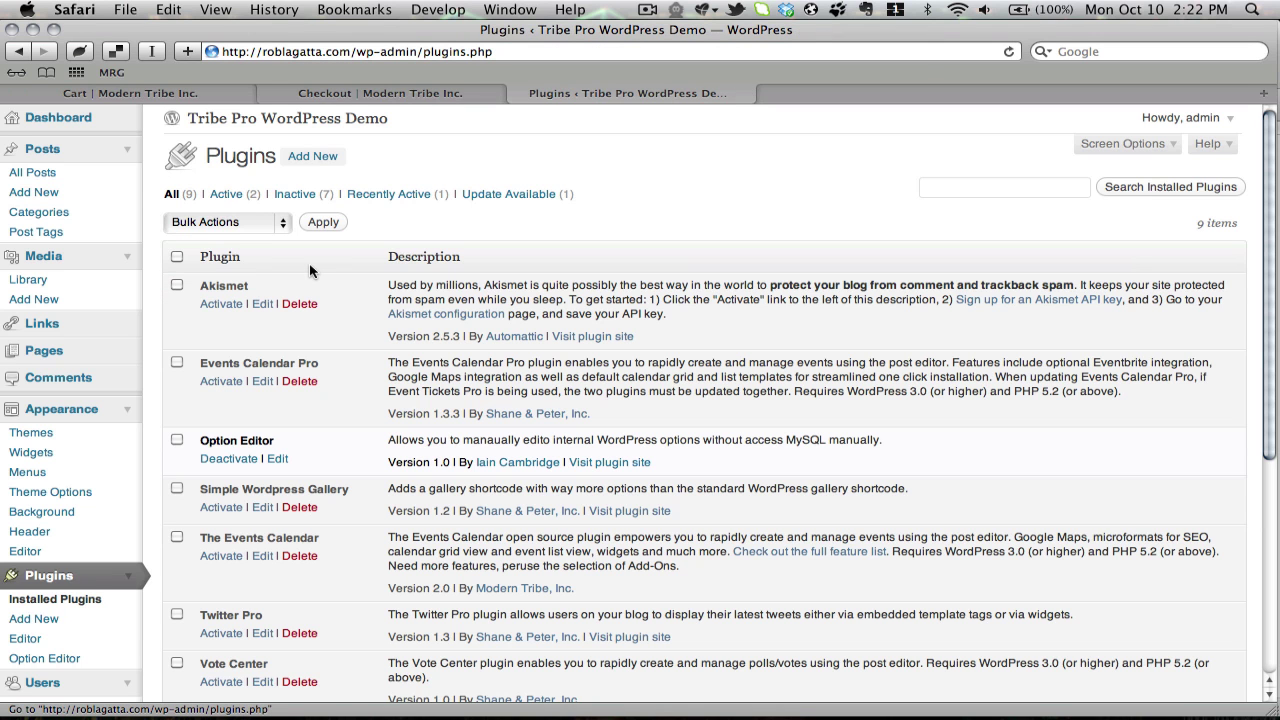
# - Install events-calendar-pro-2-1.zip from the Desktop as a second uploaded plugin and return to the plugin list
pyautogui.click(316, 158)
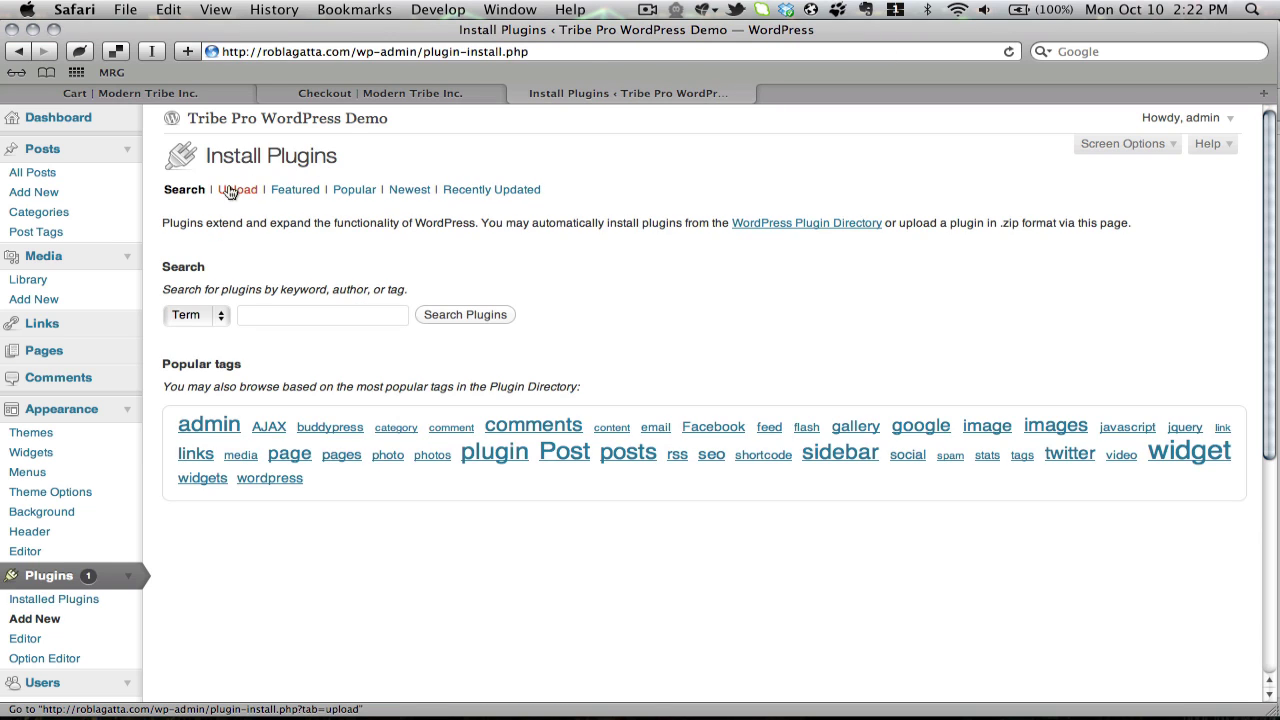
pyautogui.click(230, 192)
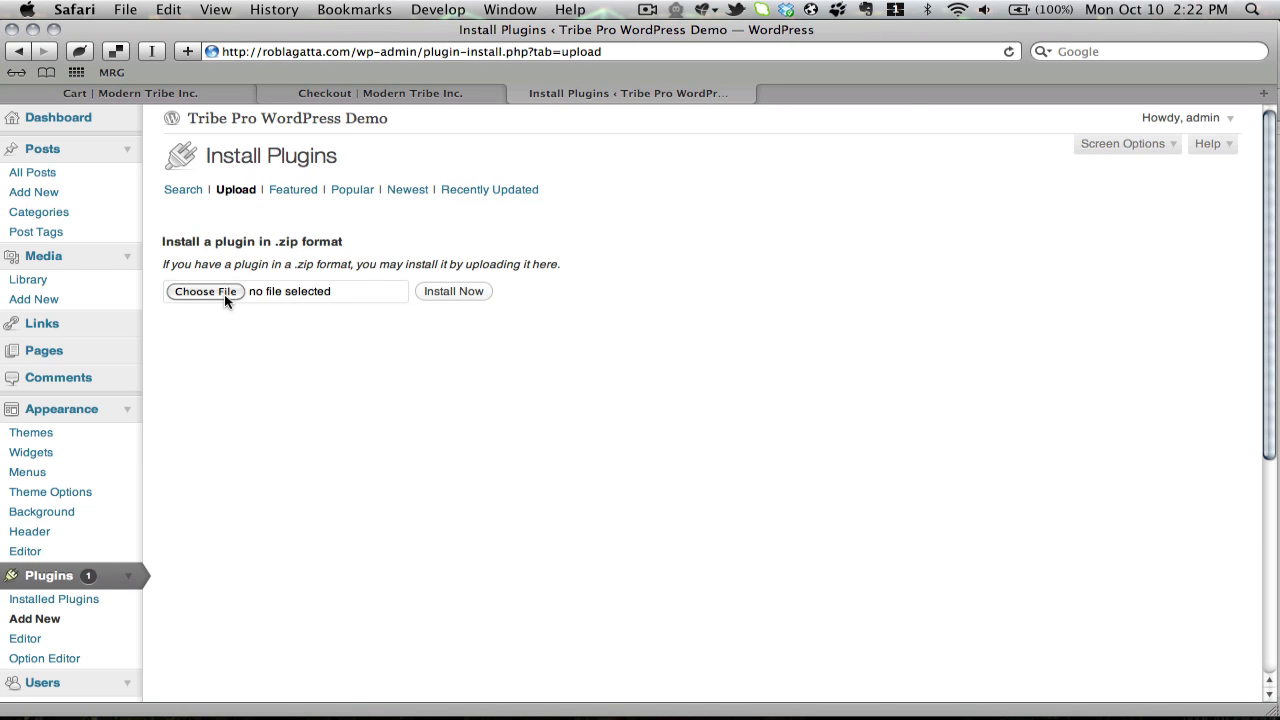
pyautogui.click(224, 294)
pyautogui.click(578, 170)
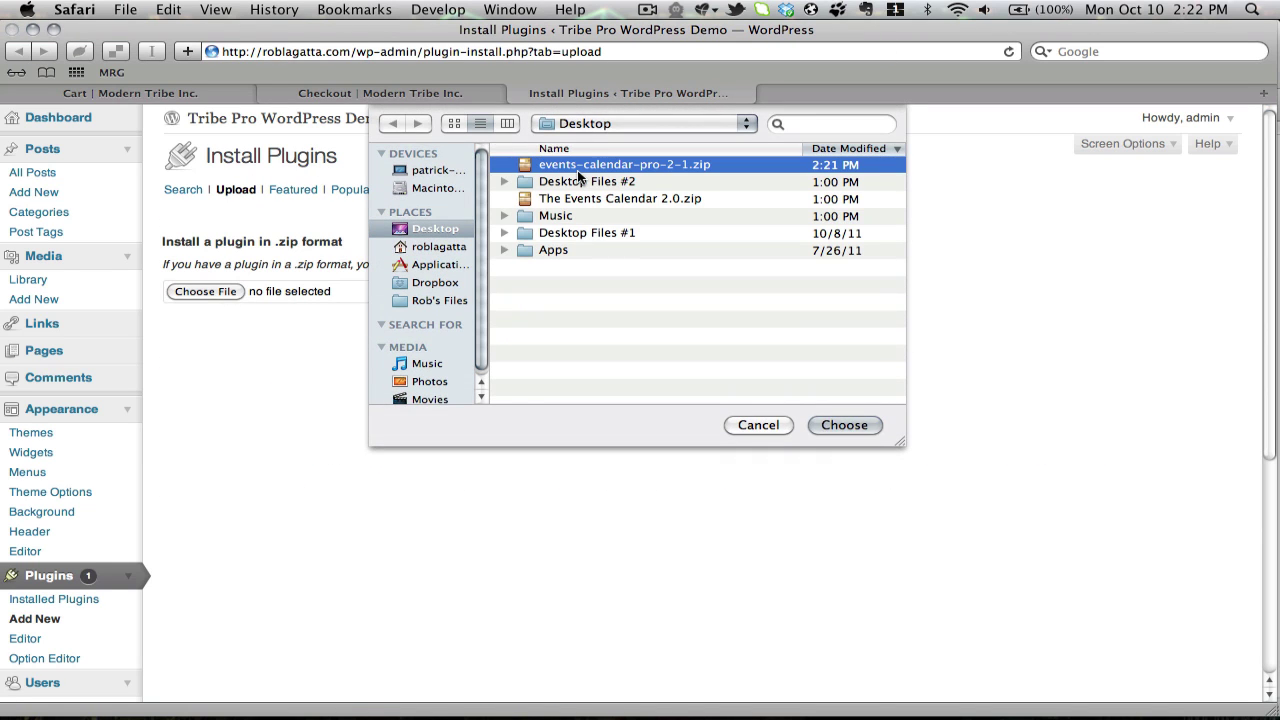
pyautogui.press('Return')
pyautogui.click(474, 292)
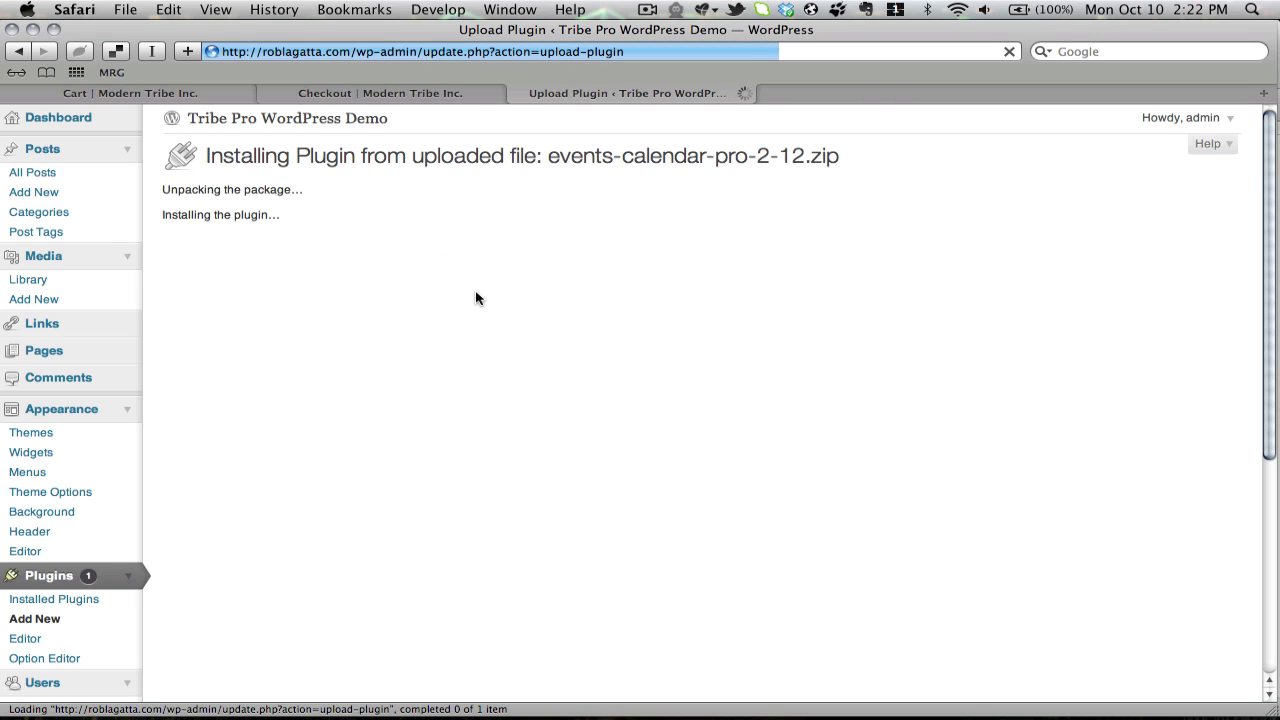
pyautogui.click(342, 267)
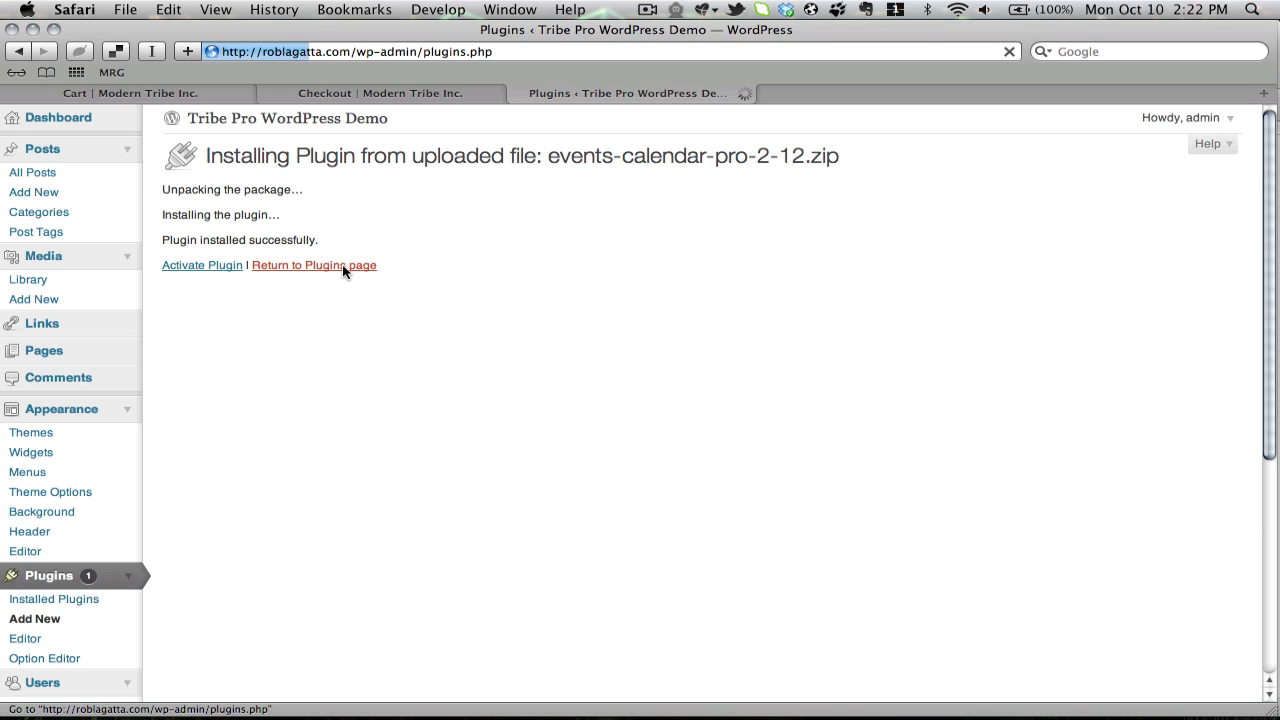
# - Activate Events Calendar PRO version 2.1 and The Events Calendar version 2.0 among the installed plugins
pyautogui.scroll(-3, 342, 268)
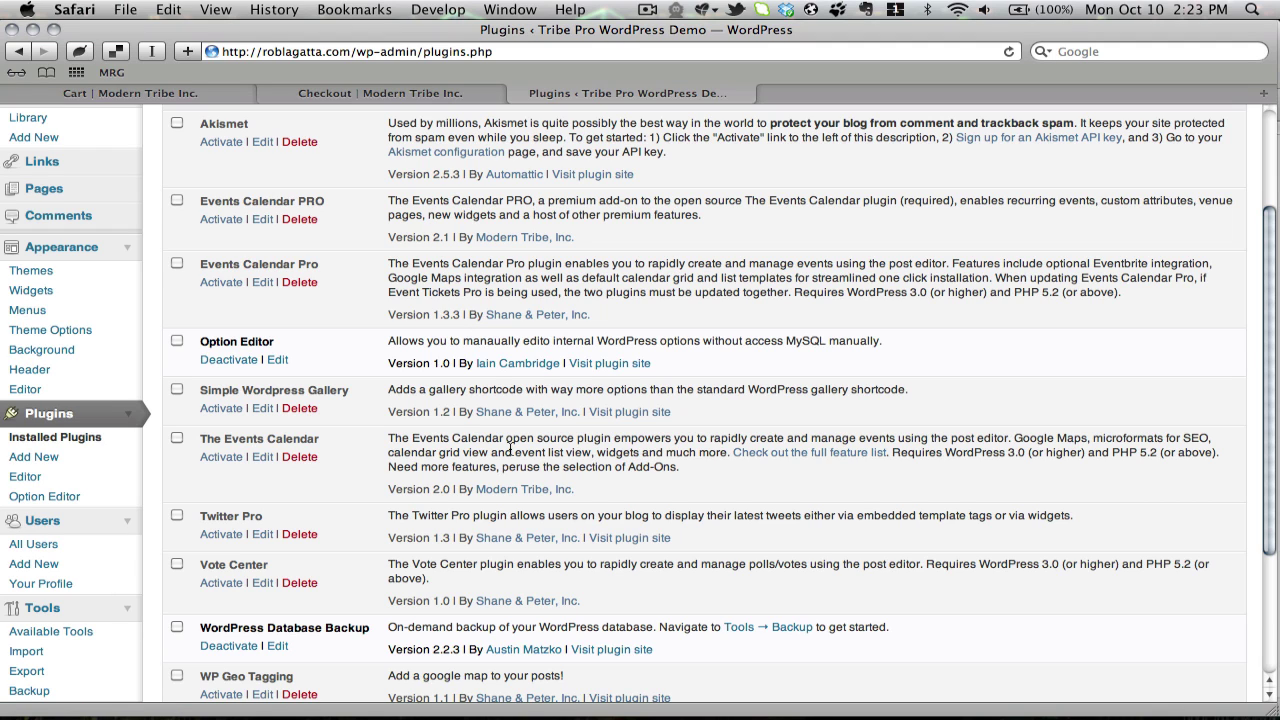
pyautogui.click(227, 223)
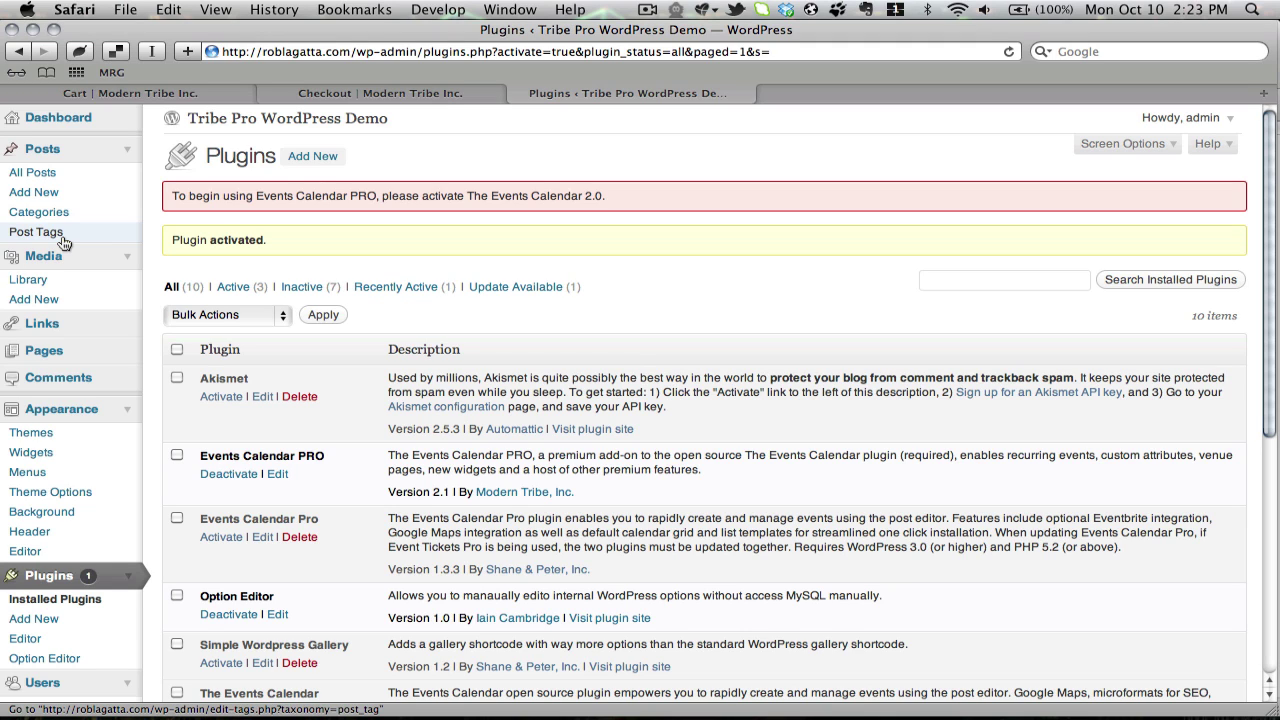
pyautogui.scroll(-5, 316, 227)
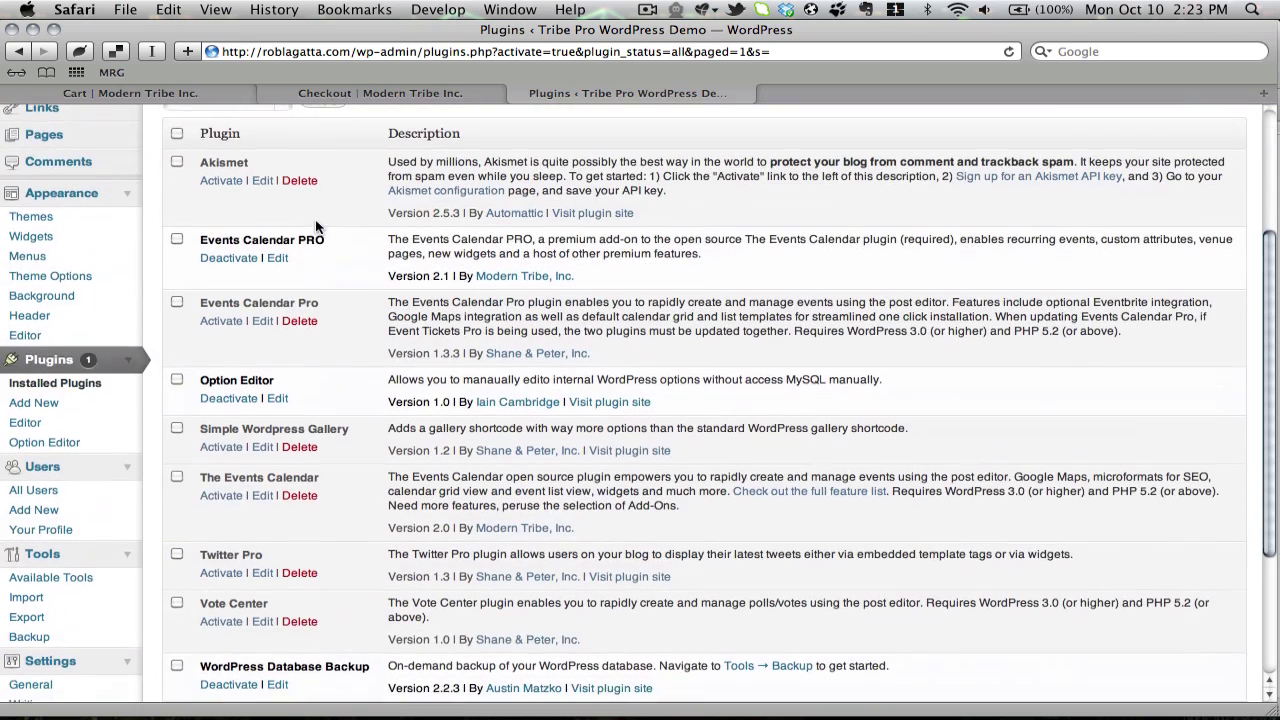
pyautogui.click(224, 500)
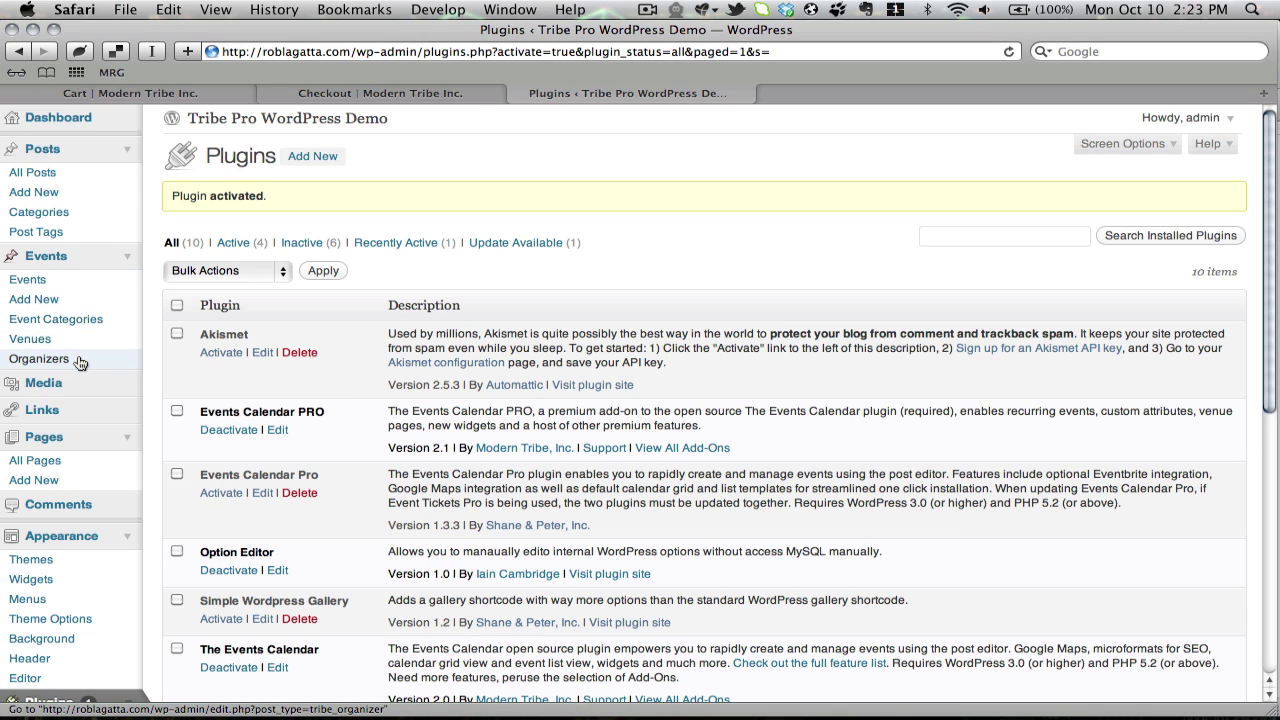
# - Deactivate the Events Calendar PRO 2.1 plugin and activate it again
pyautogui.click(225, 428)
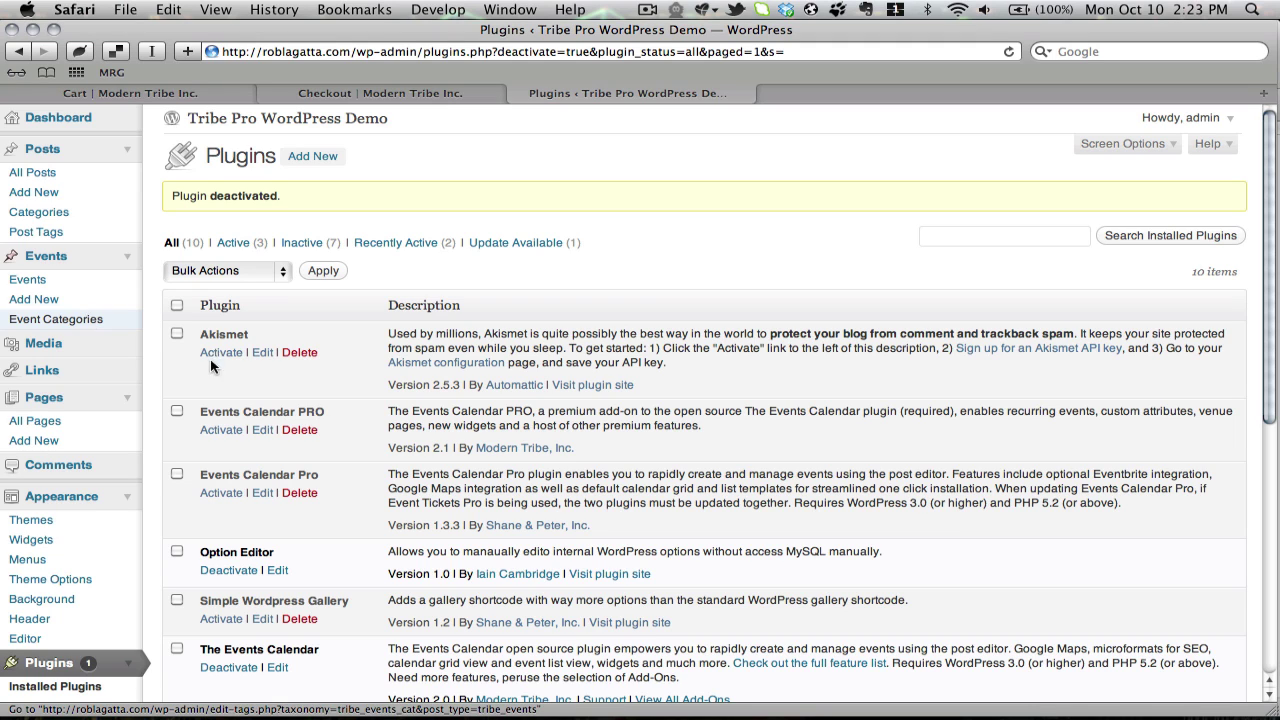
pyautogui.click(222, 430)
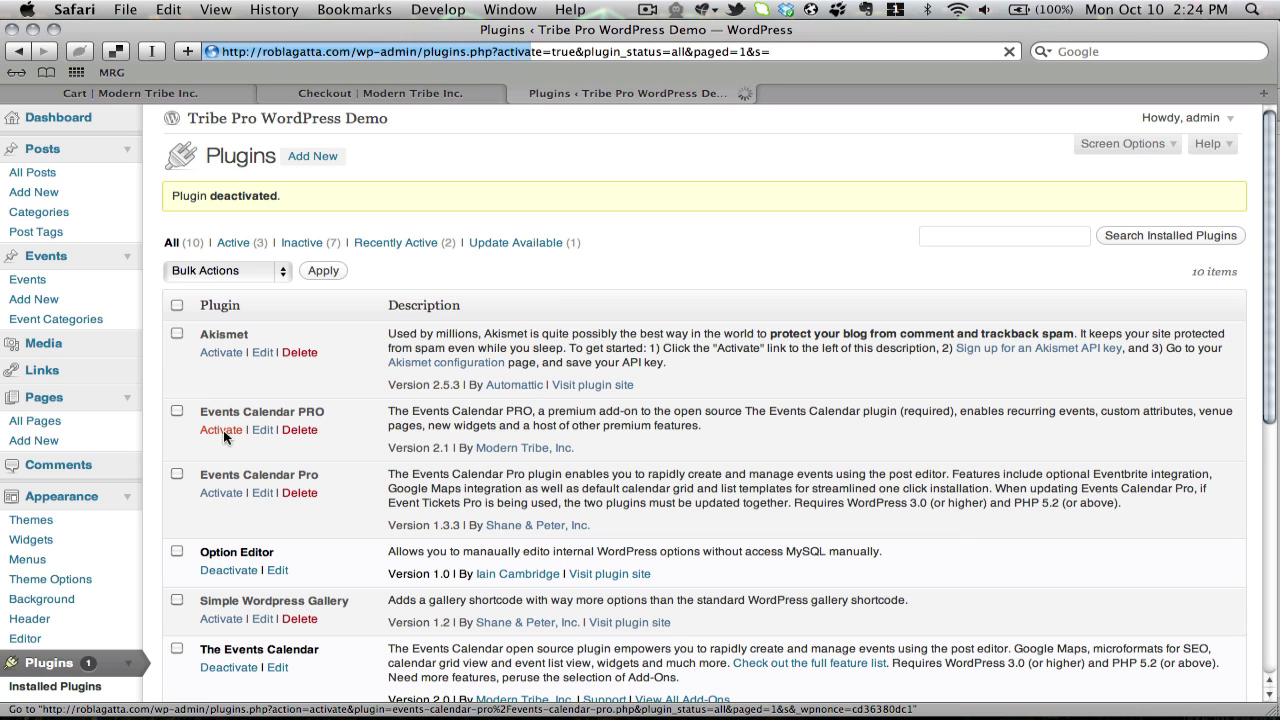